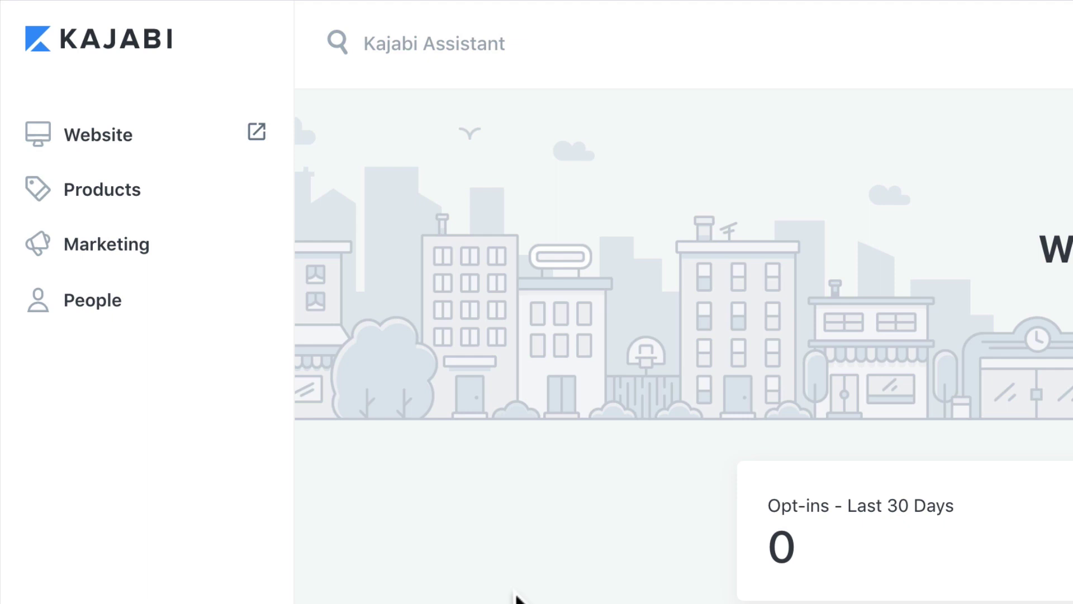
Go to Marketing > Automations and start a New Automation
{"action": "left_click", "coordinate": [107, 255]}
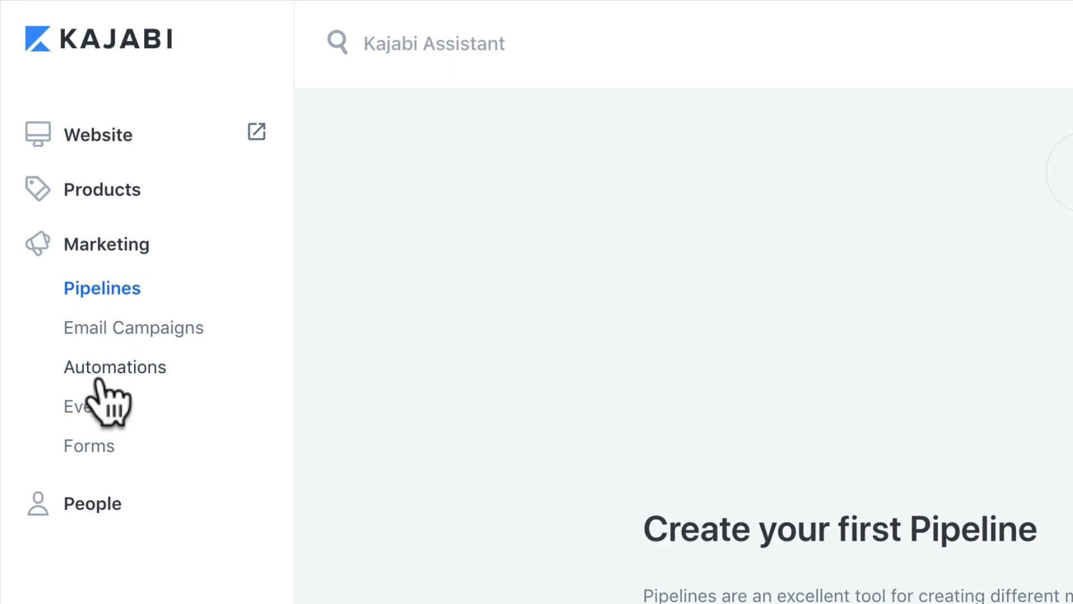
{"action": "left_click", "coordinate": [98, 374]}
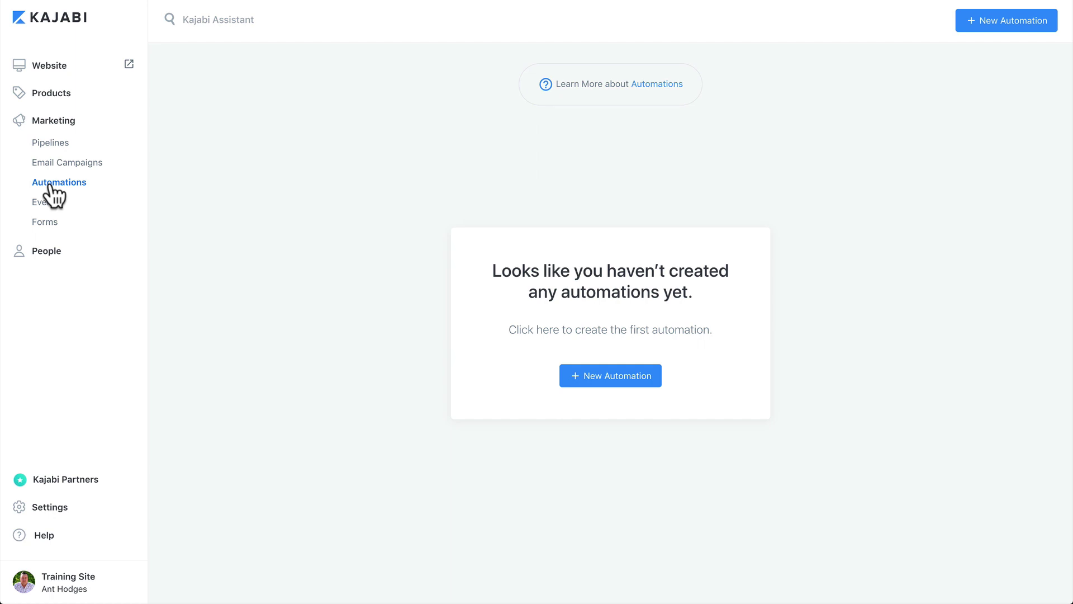
{"action": "left_click", "coordinate": [613, 373]}
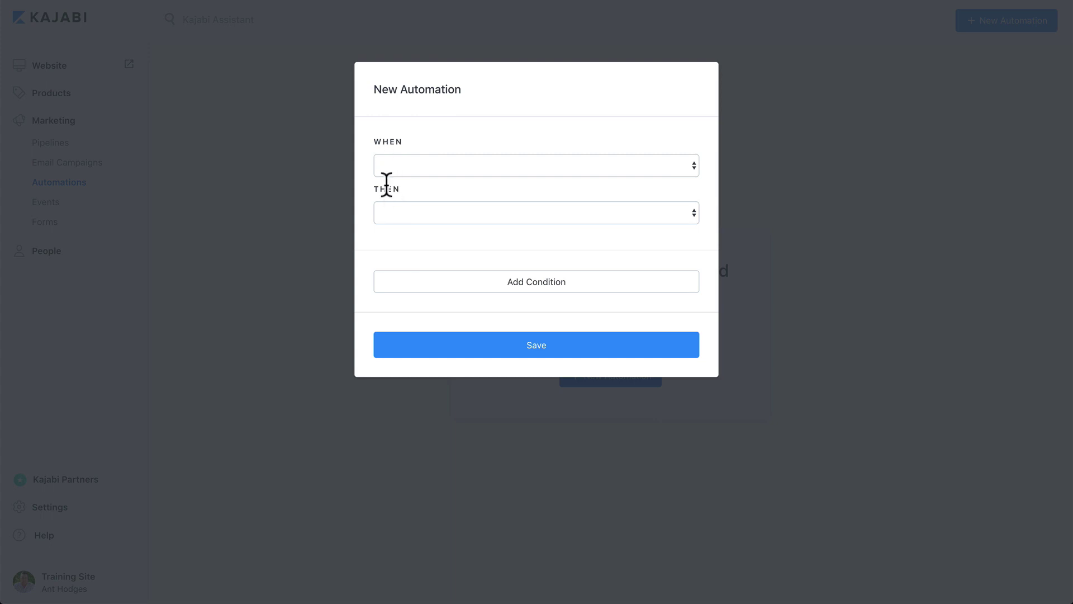
Set the automation's WHEN trigger to 'Form is submitted'
{"action": "left_click", "coordinate": [428, 162]}
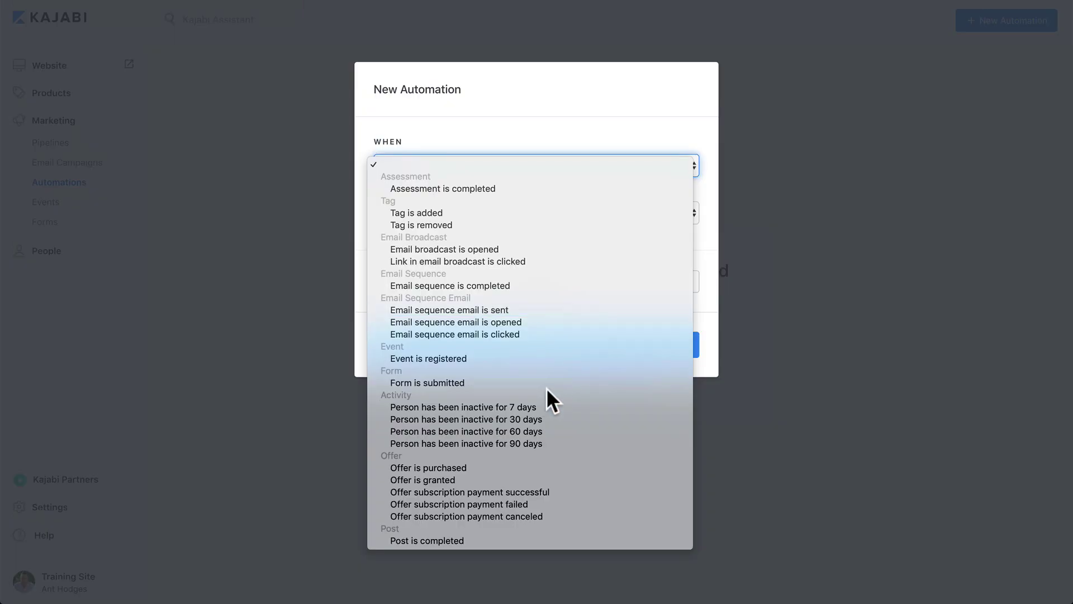
{"action": "left_click", "coordinate": [580, 354]}
Choose Default Form as the form the submission trigger watches
{"action": "left_click", "coordinate": [419, 197]}
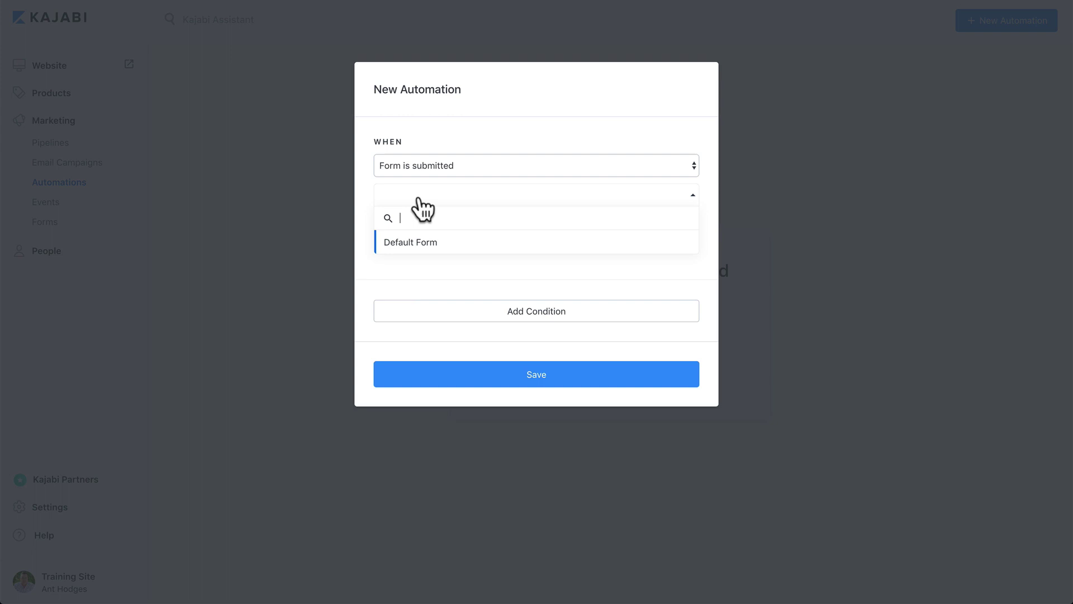
{"action": "left_click", "coordinate": [415, 242]}
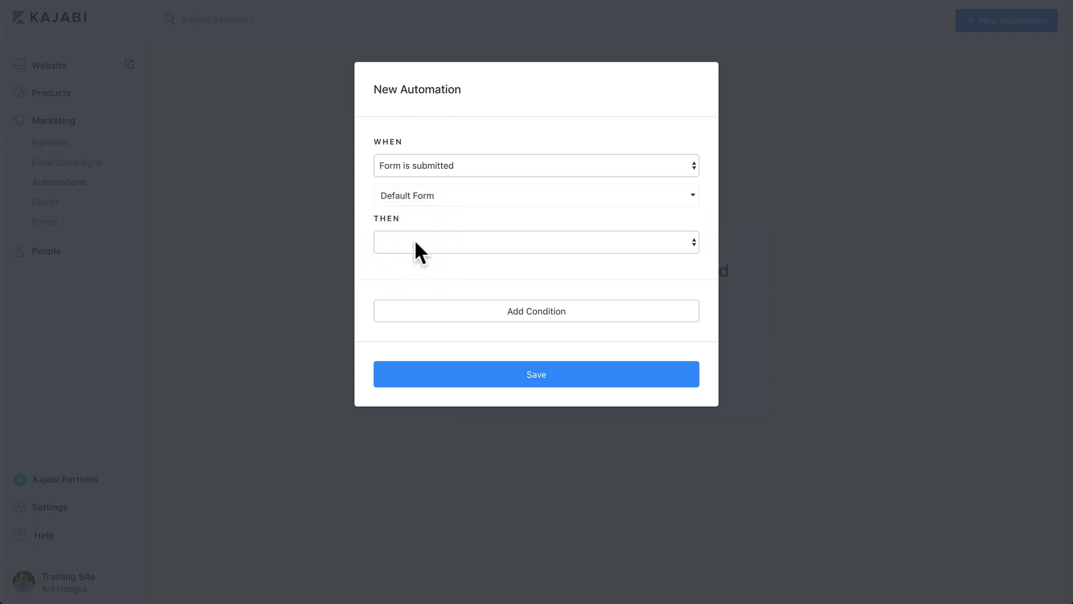
{"action": "left_click", "coordinate": [442, 200]}
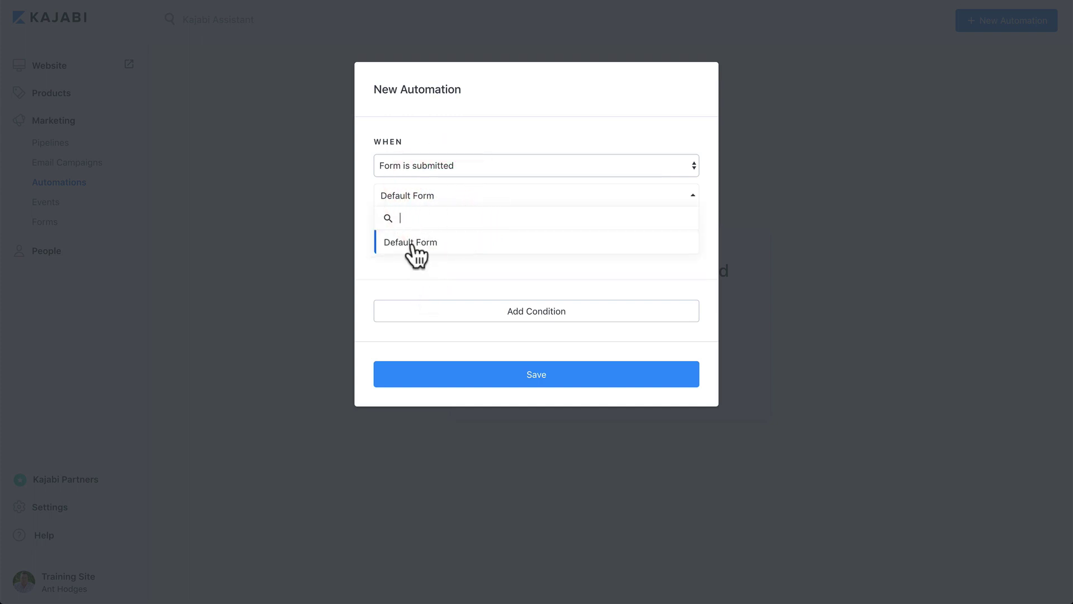
{"action": "left_click", "coordinate": [414, 242]}
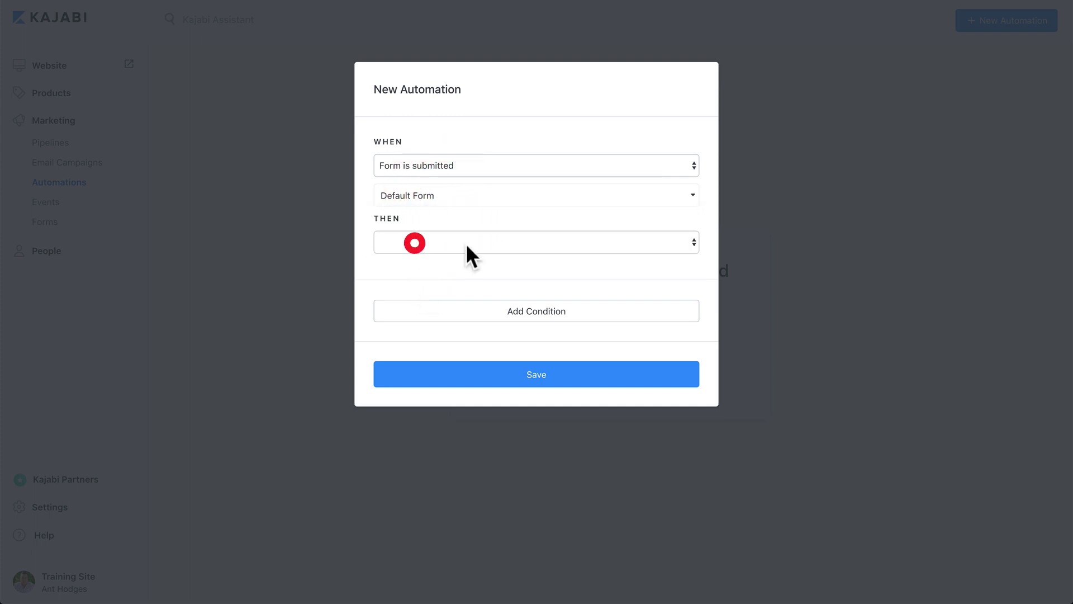
{"action": "left_click", "coordinate": [437, 240]}
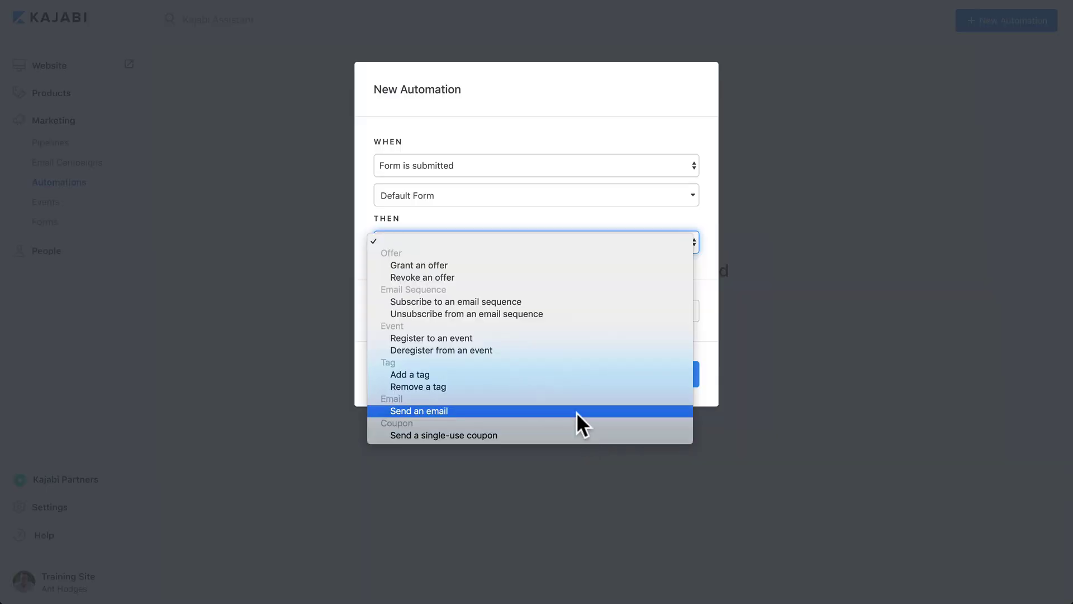
Make the THEN action send an email addressed to my team
{"action": "left_click", "coordinate": [576, 412]}
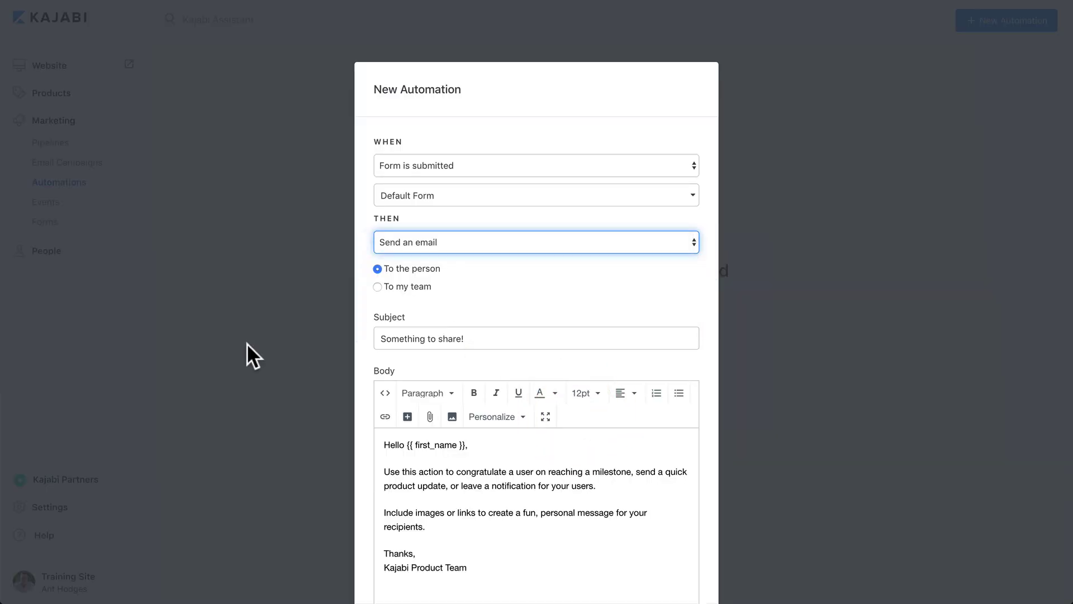
{"action": "scroll", "coordinate": [344, 344], "scroll_direction": "down", "scroll_amount": 3}
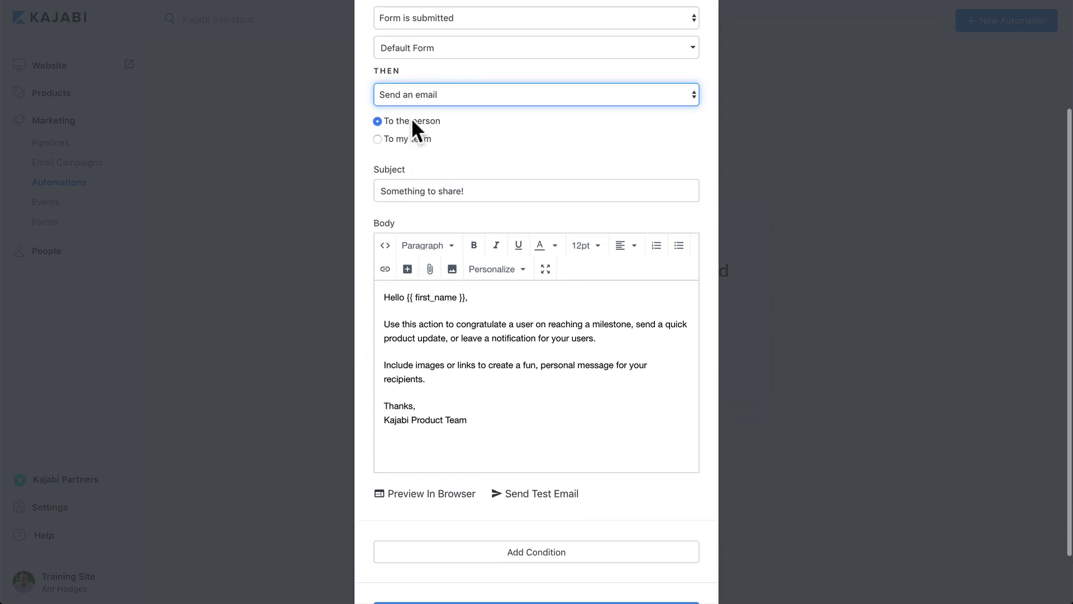
{"action": "left_click", "coordinate": [378, 138]}
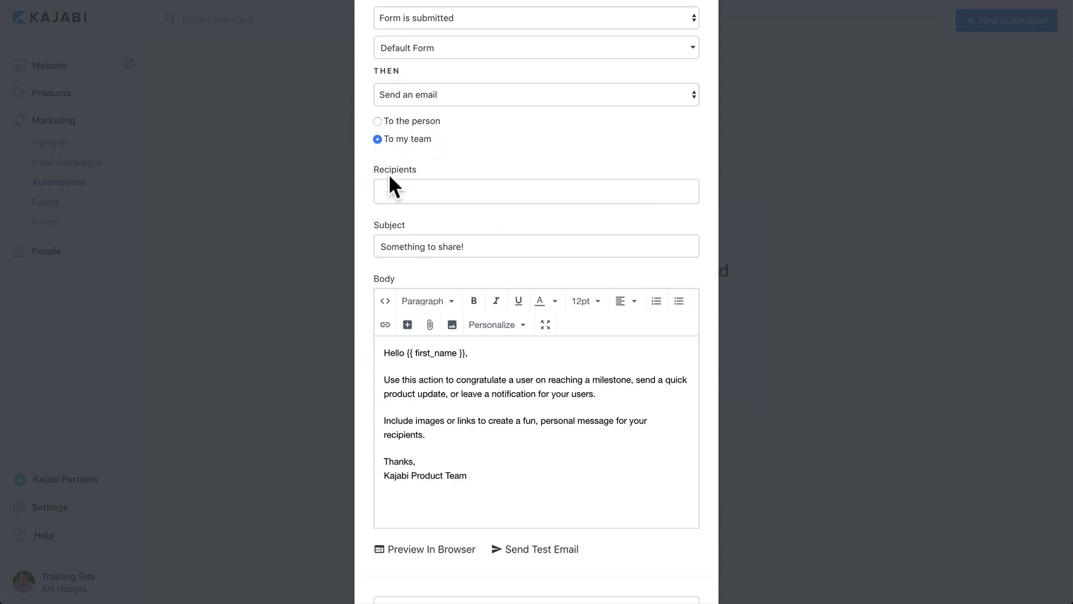
{"action": "left_click", "coordinate": [389, 190]}
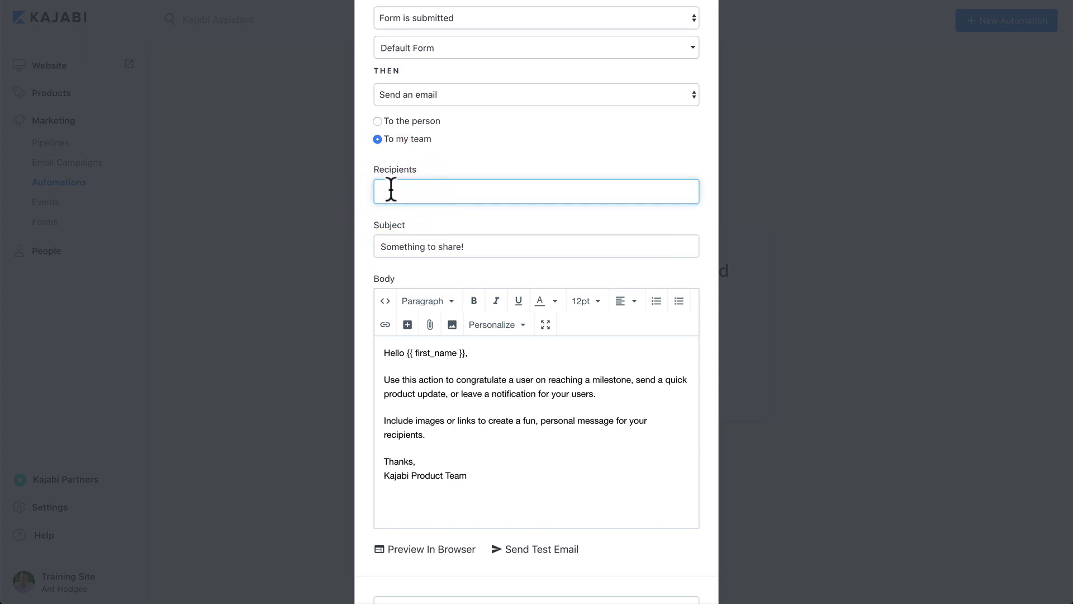
Review the email's subject and body text and browse the Personalize fields
{"action": "left_click_drag", "start_coordinate": [475, 246], "coordinate": [376, 247]}
{"action": "left_click", "coordinate": [480, 486]}
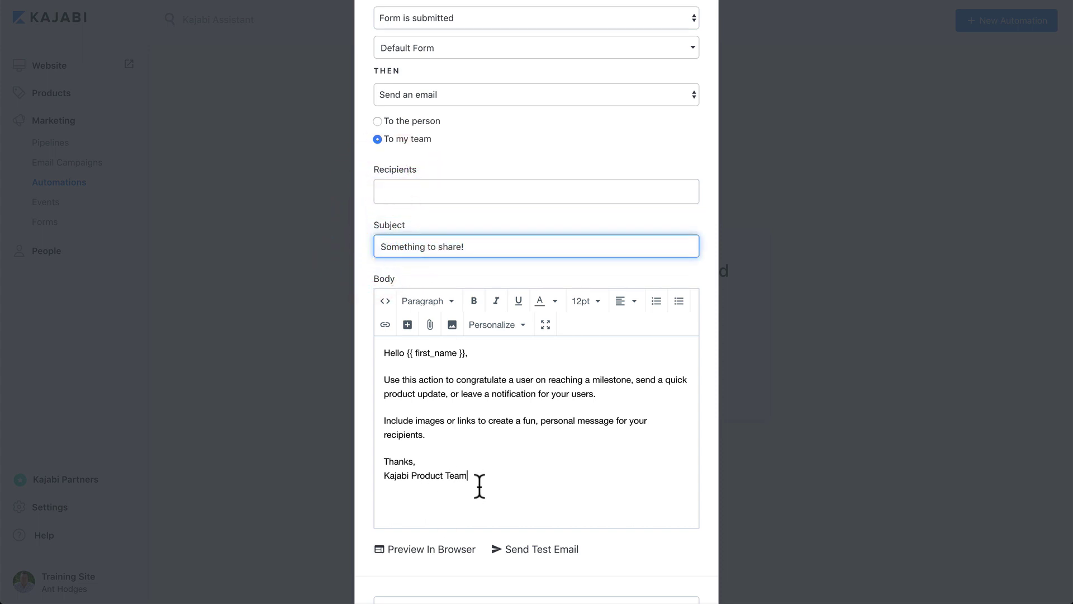
{"action": "left_click_drag", "start_coordinate": [479, 486], "coordinate": [342, 364]}
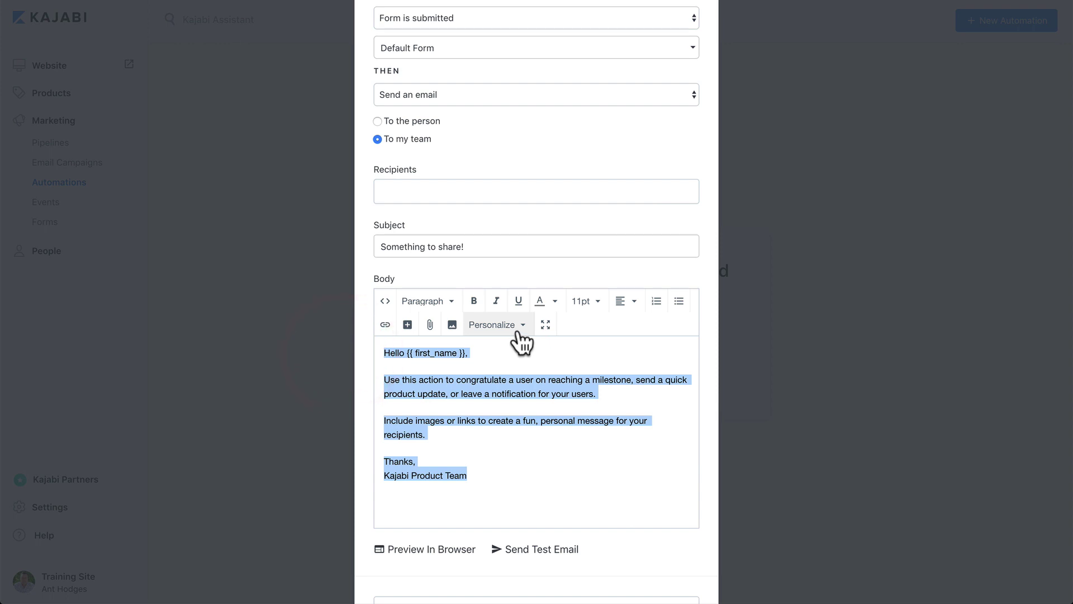
{"action": "left_click", "coordinate": [517, 333]}
{"action": "scroll", "coordinate": [520, 414], "scroll_direction": "down", "scroll_amount": 1}
{"action": "scroll", "coordinate": [524, 420], "scroll_direction": "up", "scroll_amount": 1}
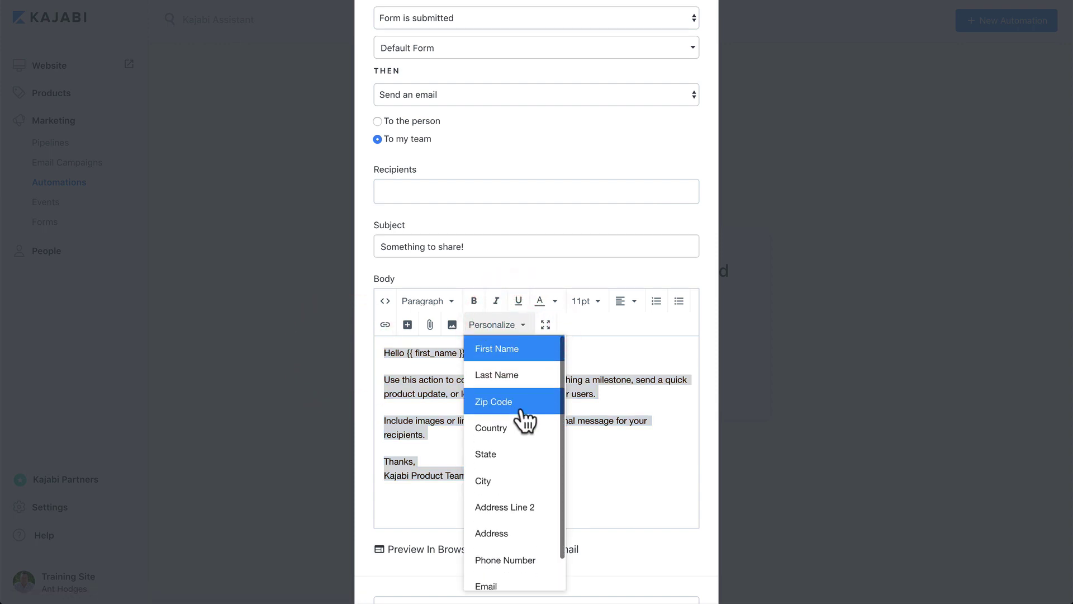
{"action": "left_click", "coordinate": [631, 430]}
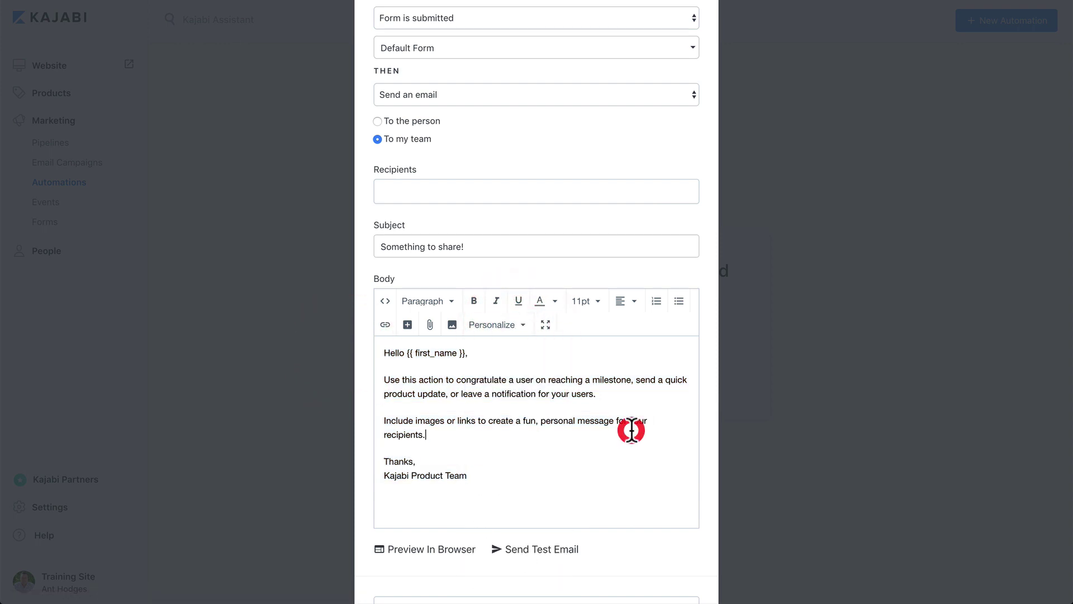
{"action": "scroll", "coordinate": [594, 427], "scroll_direction": "down", "scroll_amount": 2}
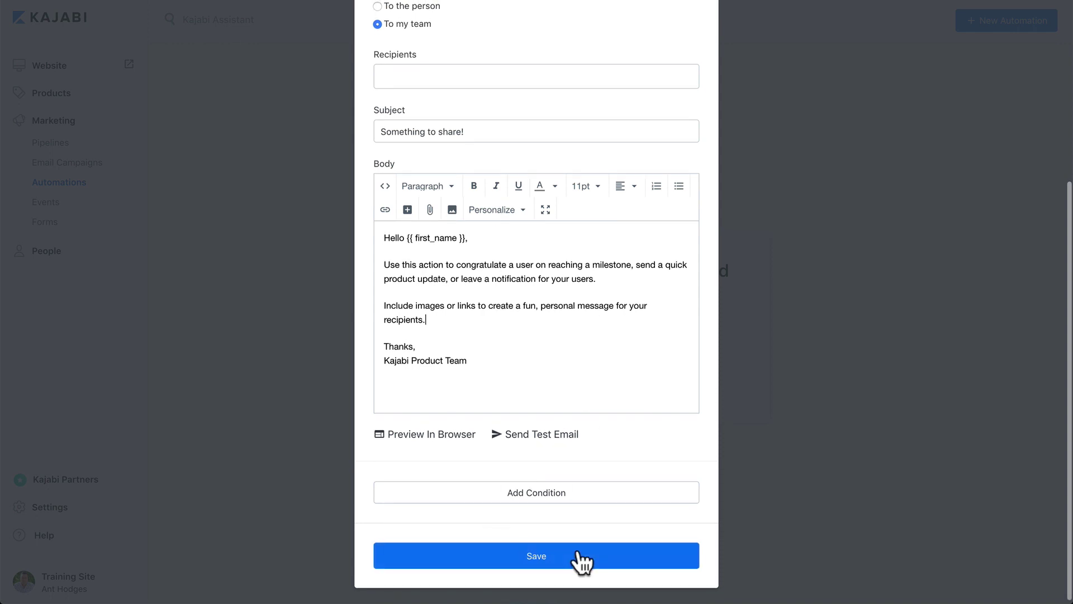
{"action": "scroll", "coordinate": [514, 491], "scroll_direction": "up", "scroll_amount": 5}
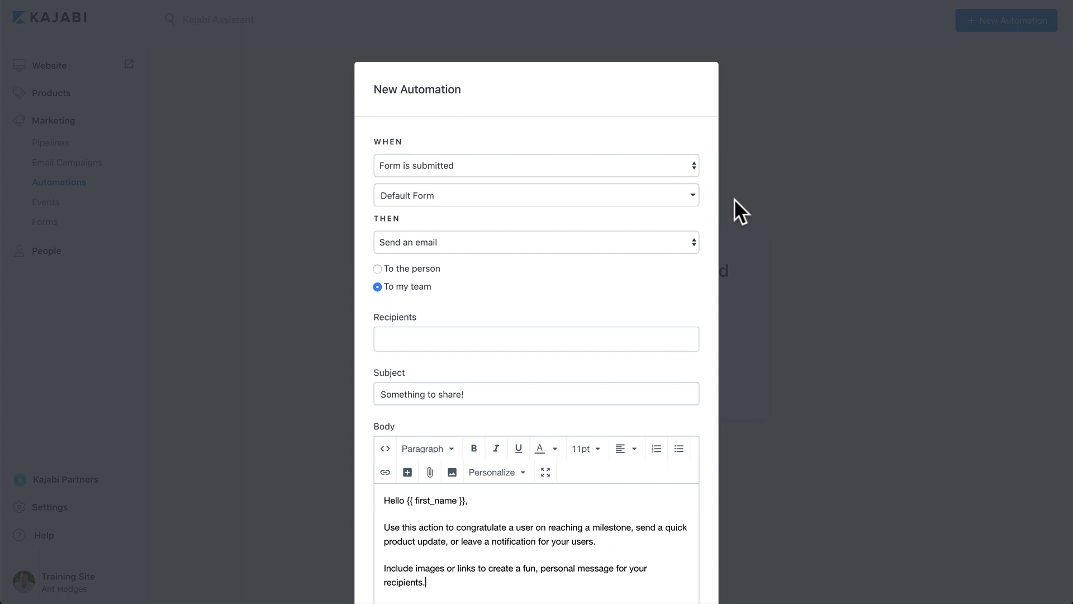
Dismiss the unsaved New Automation dialog by clicking the backdrop
{"action": "left_click", "coordinate": [229, 200]}
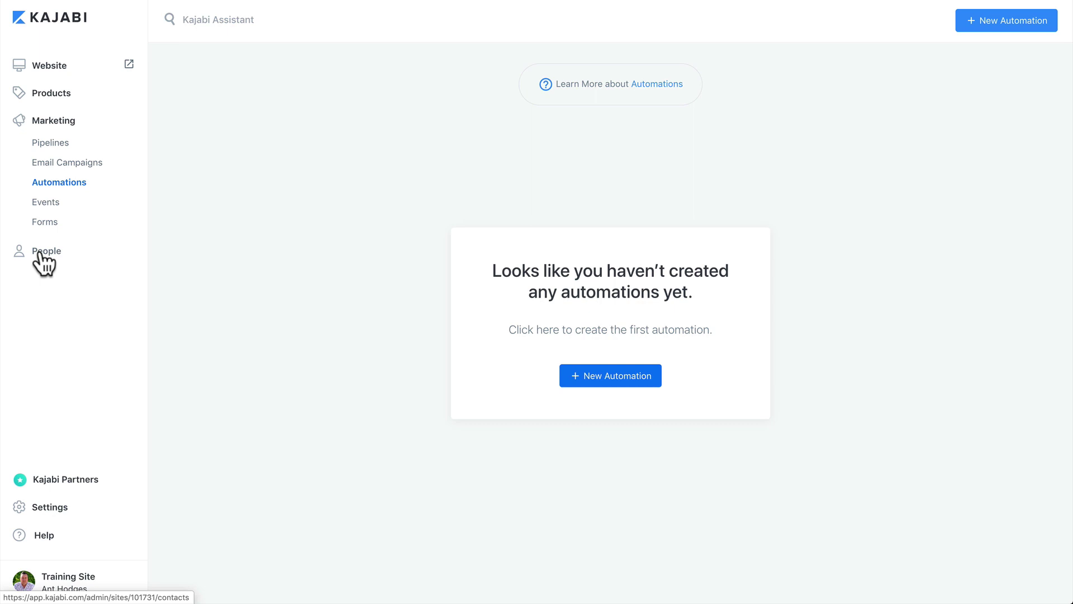
On People > All People, open Filters and show the Select filter options
{"action": "left_click", "coordinate": [39, 252]}
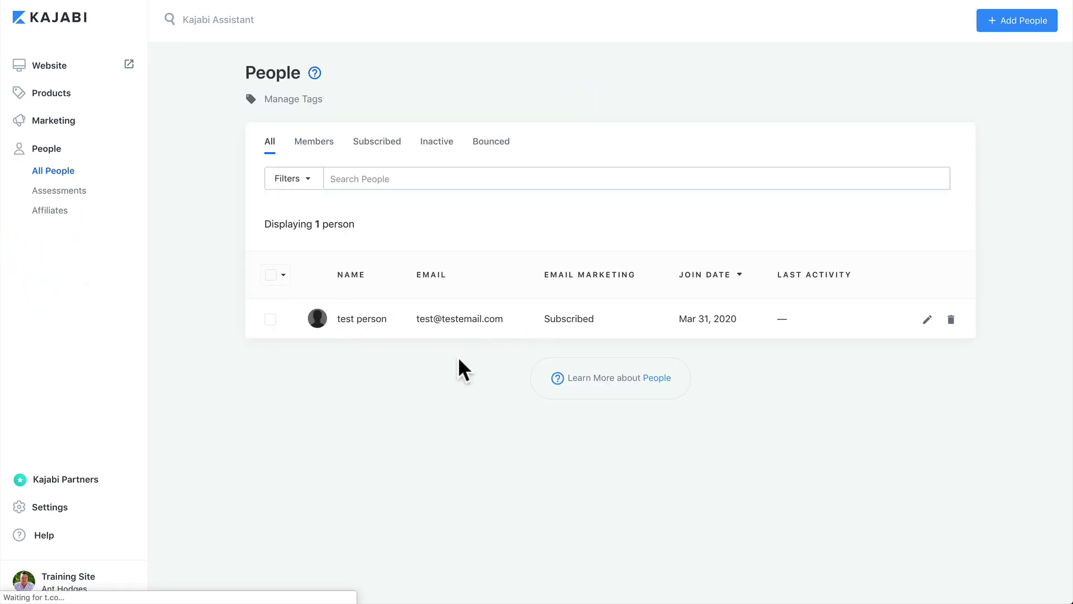
{"action": "left_click", "coordinate": [267, 140]}
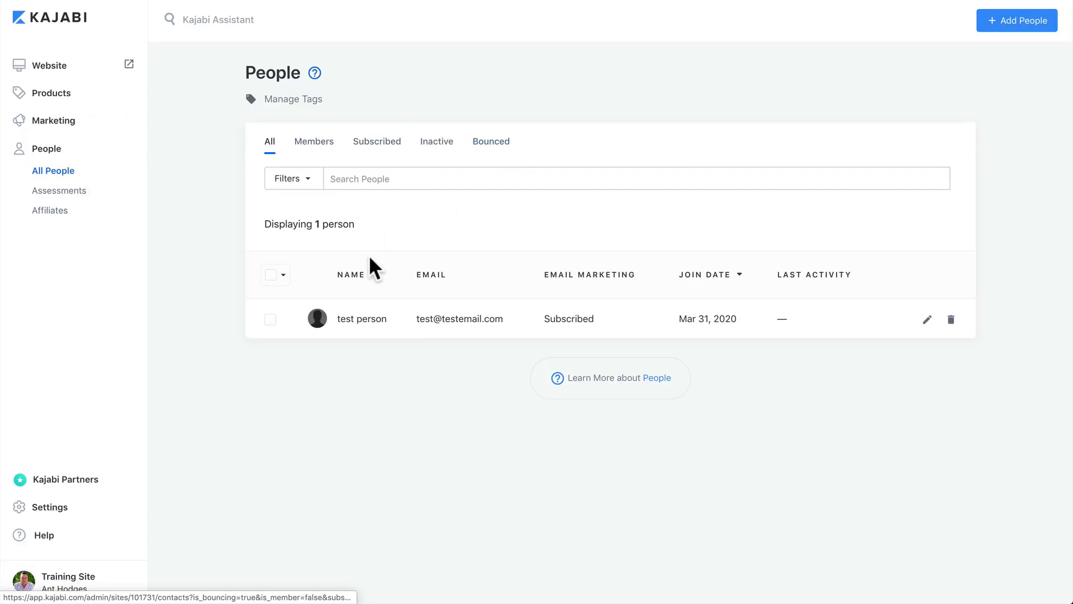
{"action": "left_click", "coordinate": [307, 180]}
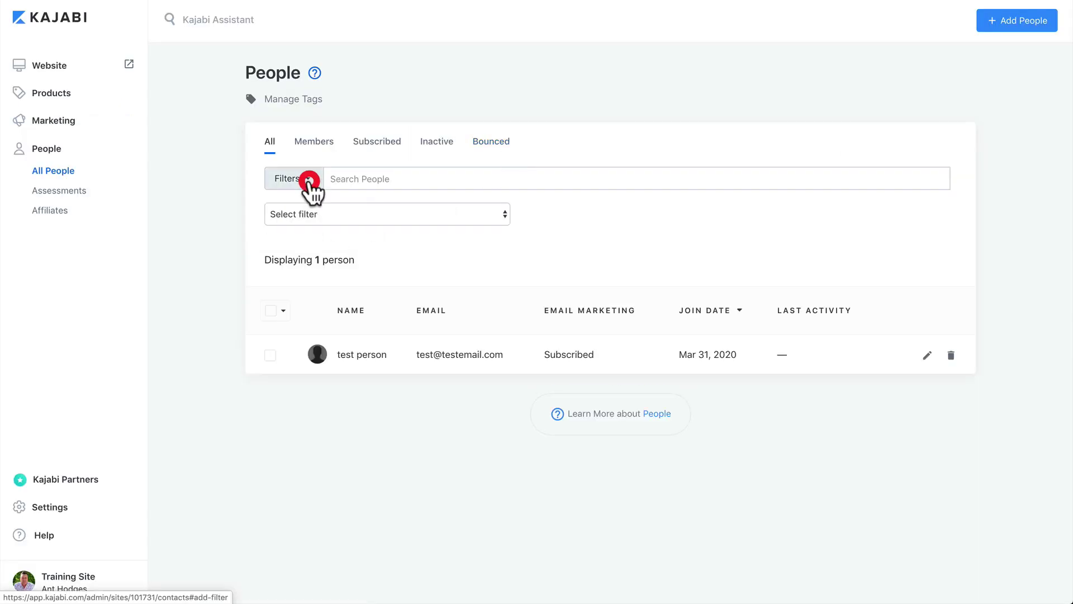
{"action": "left_click", "coordinate": [327, 211]}
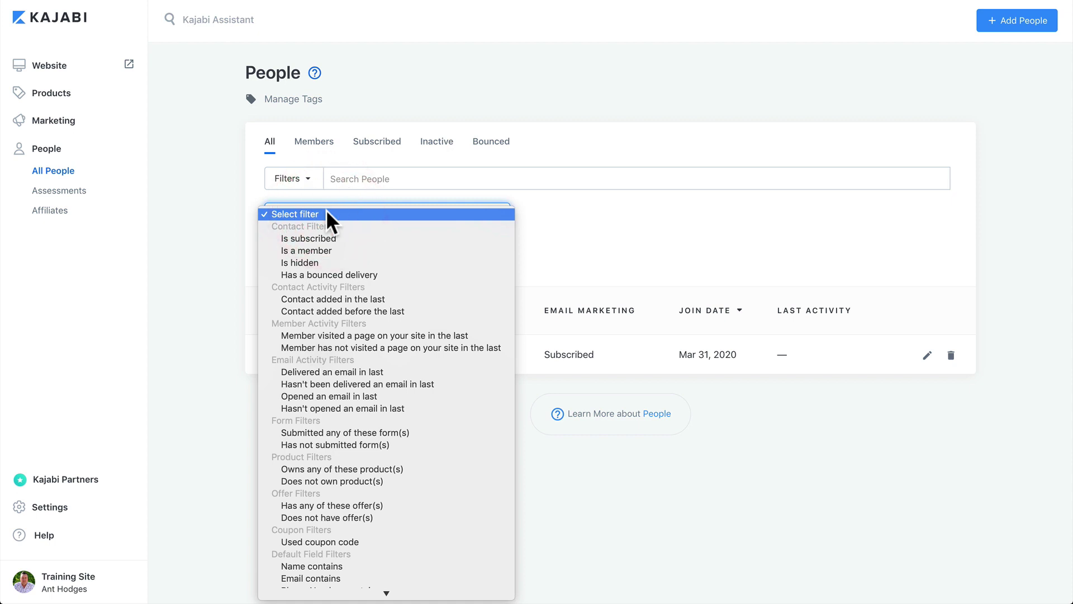
{"action": "scroll", "coordinate": [390, 240], "scroll_direction": "down", "scroll_amount": 3}
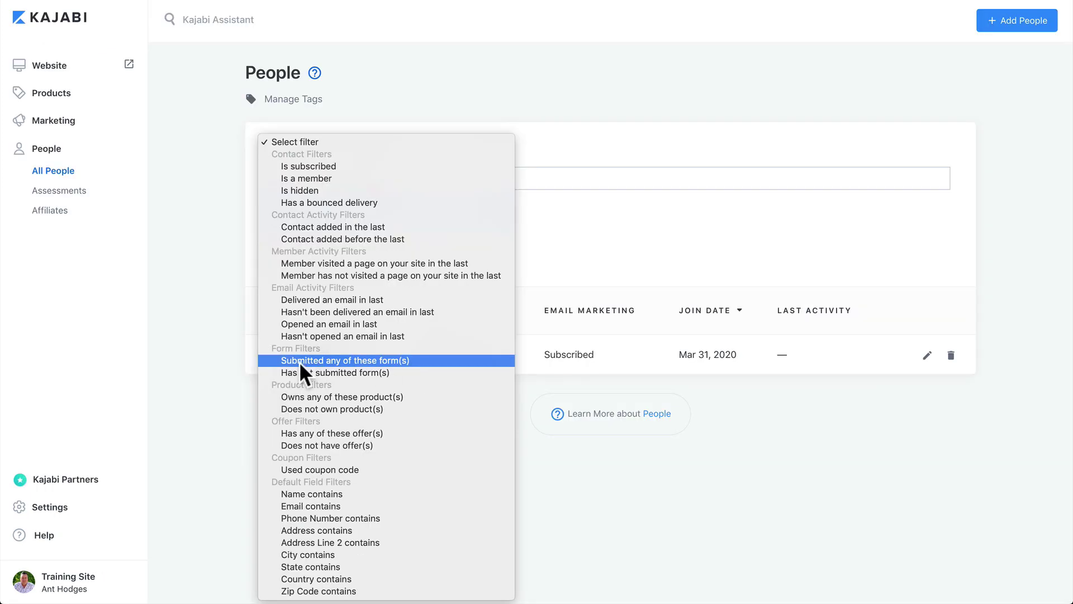
Apply a 'Submitted any of these form(s)' filter set to Default Form
{"action": "left_click", "coordinate": [350, 360]}
{"action": "left_click", "coordinate": [545, 215]}
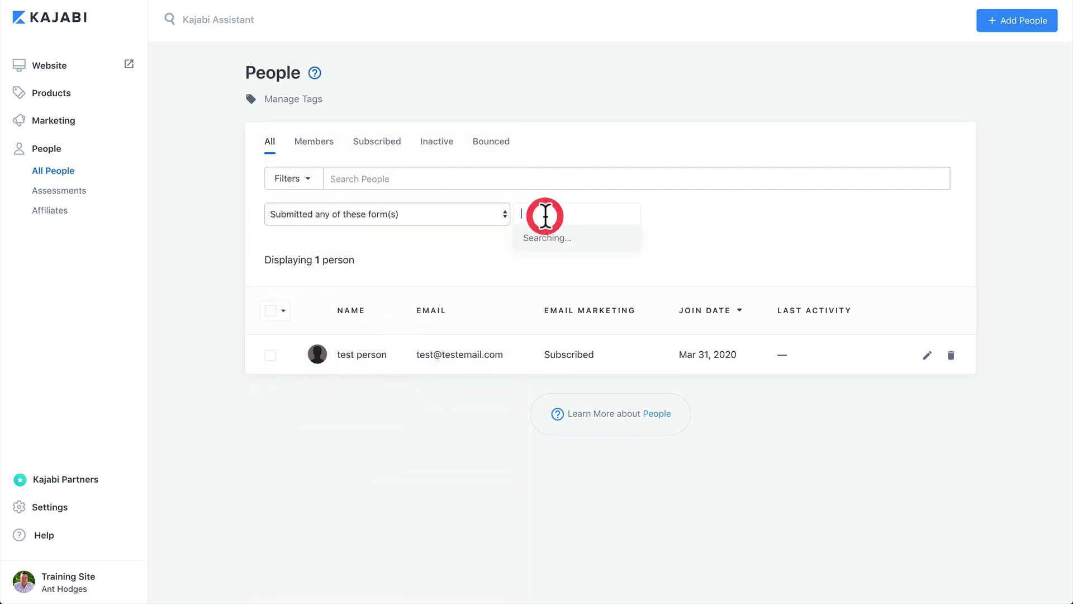
{"action": "left_click", "coordinate": [546, 244]}
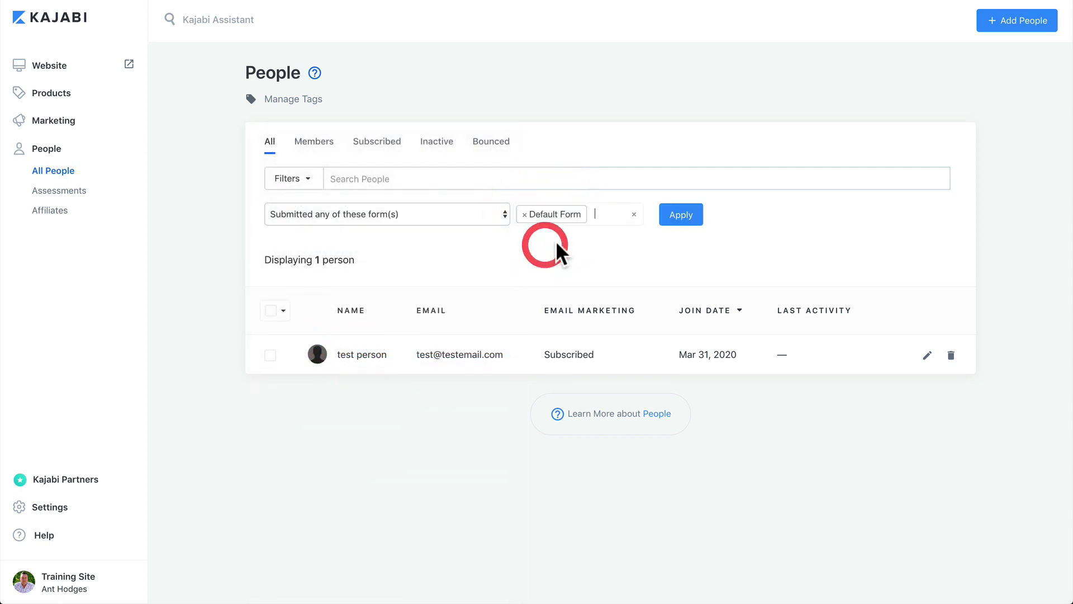
{"action": "left_click", "coordinate": [680, 217]}
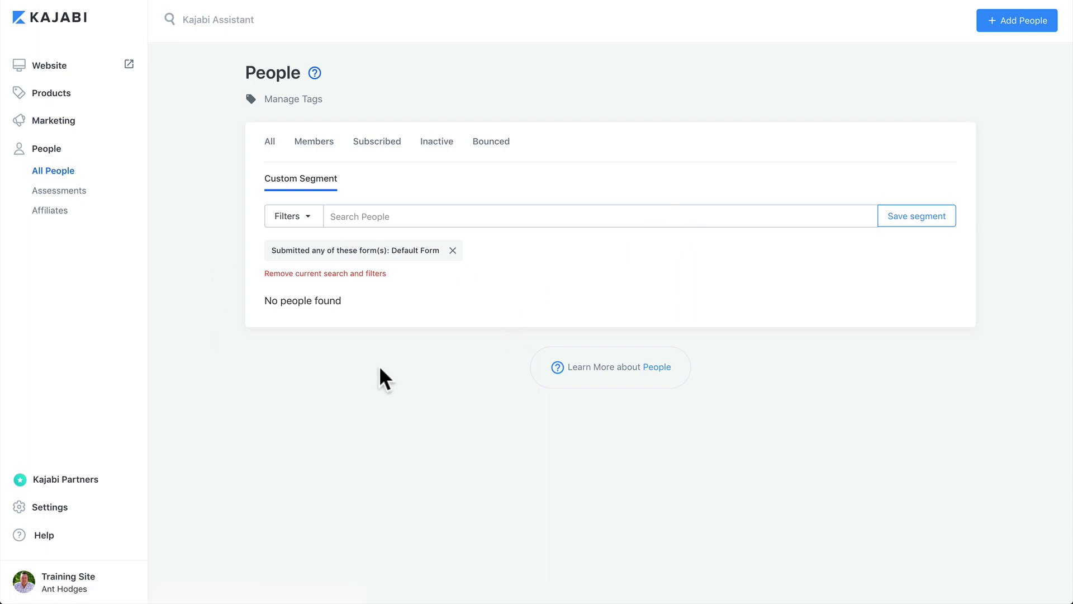
Save the filter as segment 'Submitted Lead Capture Form', fixing typos with spell-check
{"action": "left_click", "coordinate": [897, 216]}
{"action": "left_click", "coordinate": [479, 166]}
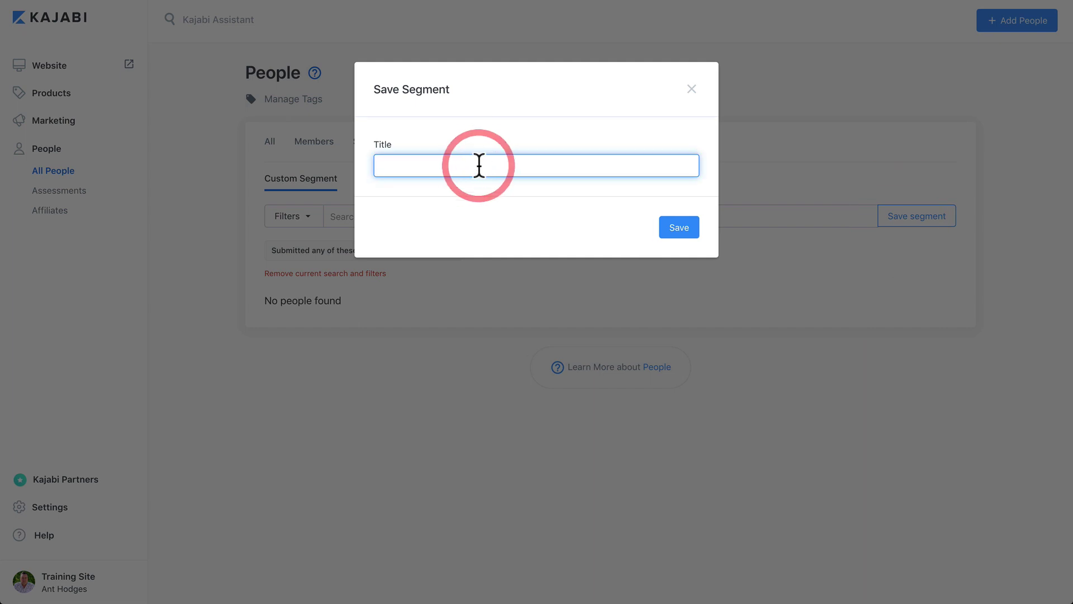
{"action": "type", "text": "Submitted LE"}
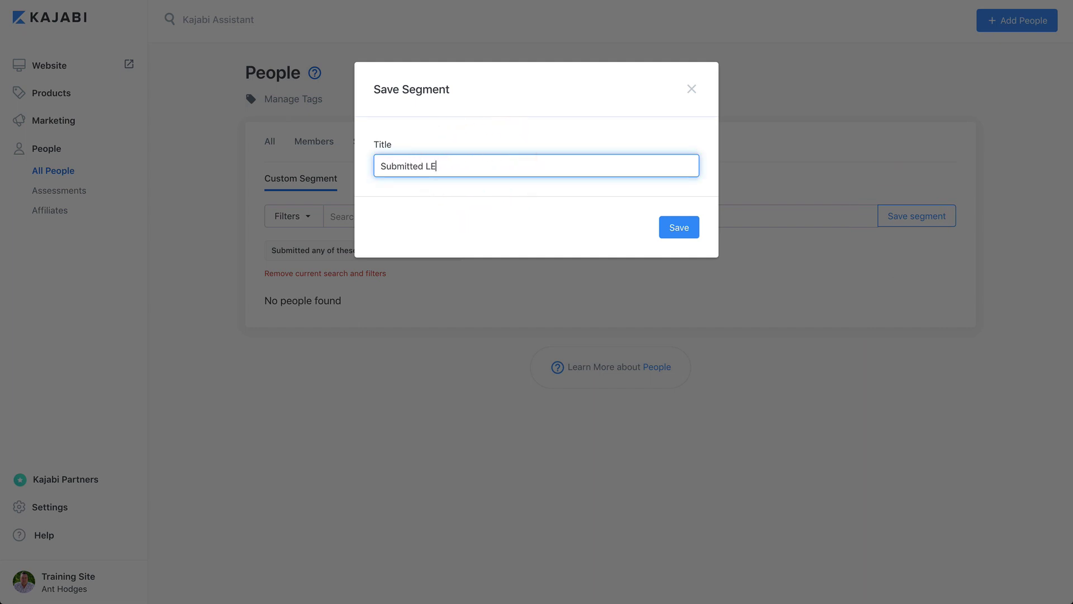
{"action": "key", "text": "BackSpace"}
{"action": "type", "text": "ead Captuure Formn"}
{"action": "right_click", "coordinate": [487, 166]}
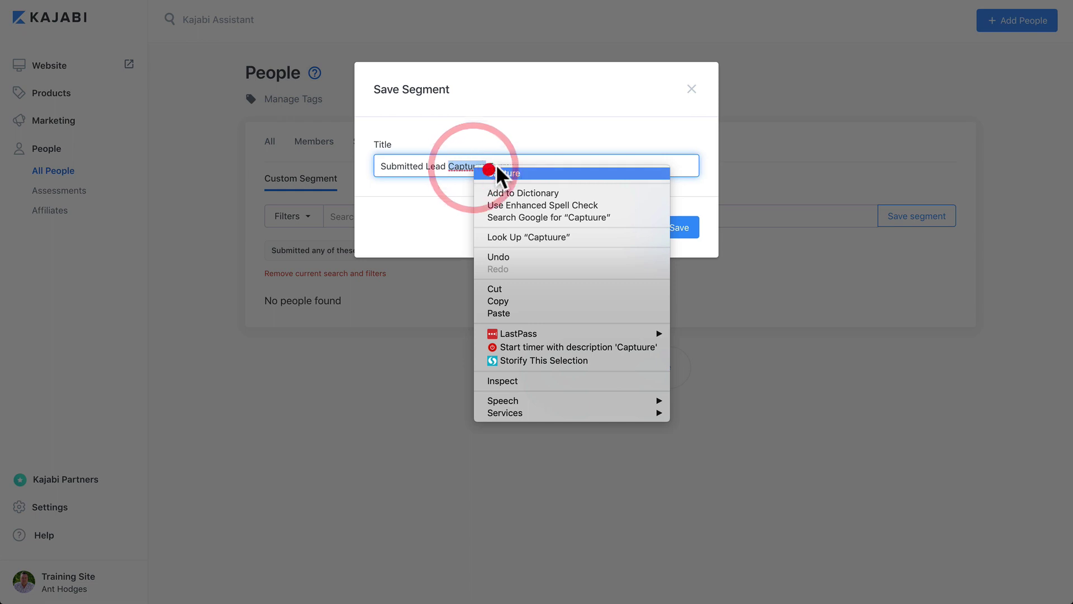
{"action": "left_click", "coordinate": [497, 168]}
{"action": "right_click", "coordinate": [497, 166]}
{"action": "left_click", "coordinate": [520, 196]}
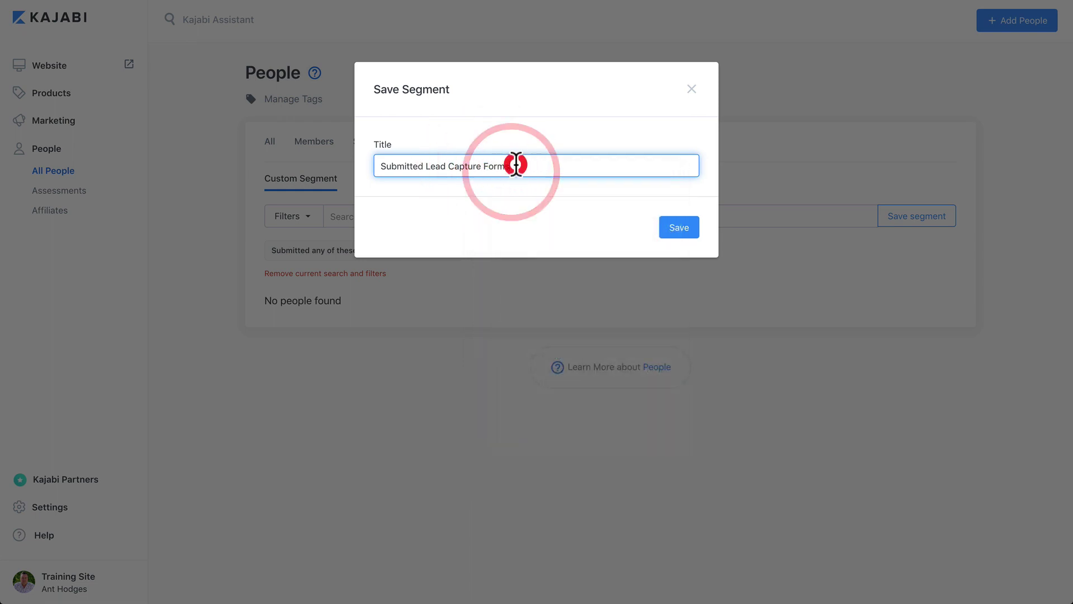
{"action": "left_click", "coordinate": [688, 228]}
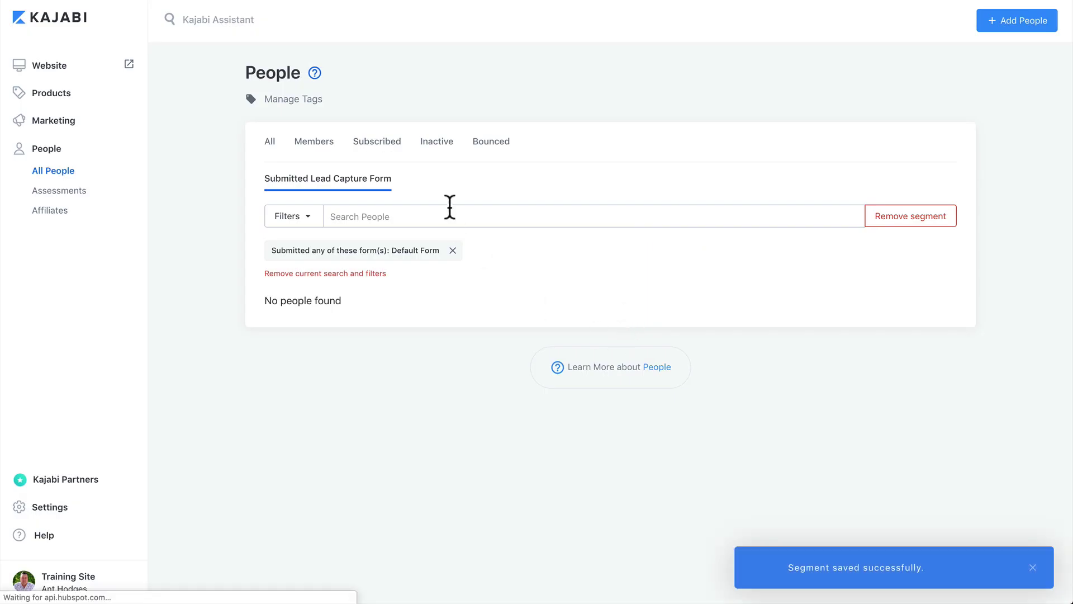
Check the saved Submitted Lead Capture Form segment, then return to all people
{"action": "left_click", "coordinate": [269, 142]}
{"action": "left_click", "coordinate": [362, 192]}
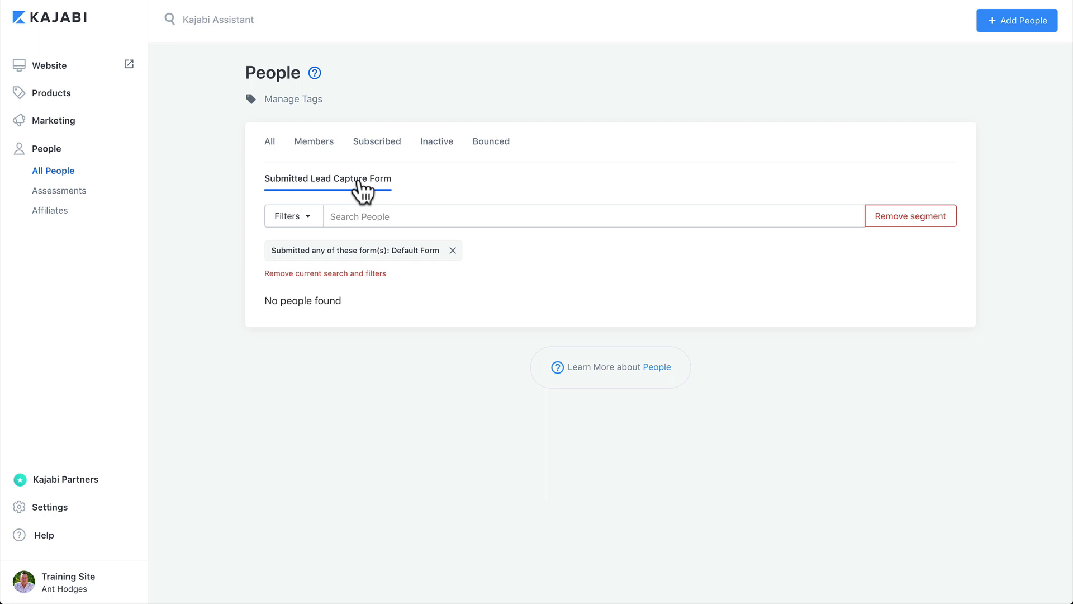
{"action": "left_click", "coordinate": [276, 147]}
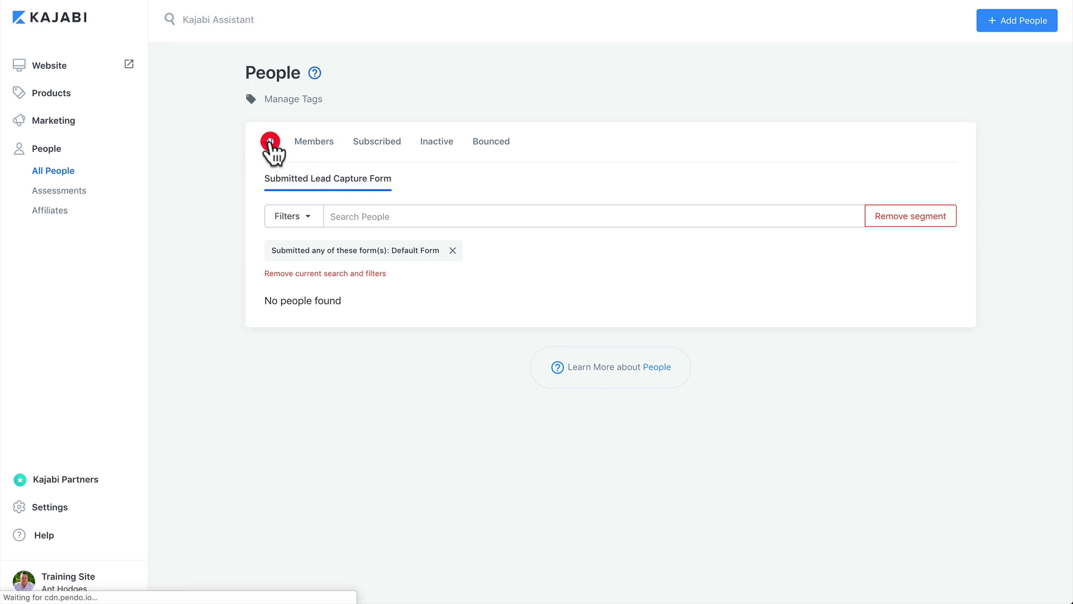
Add a 'Contact added in the last' filter set to 7 days
{"action": "left_click", "coordinate": [301, 218]}
{"action": "left_click", "coordinate": [342, 249]}
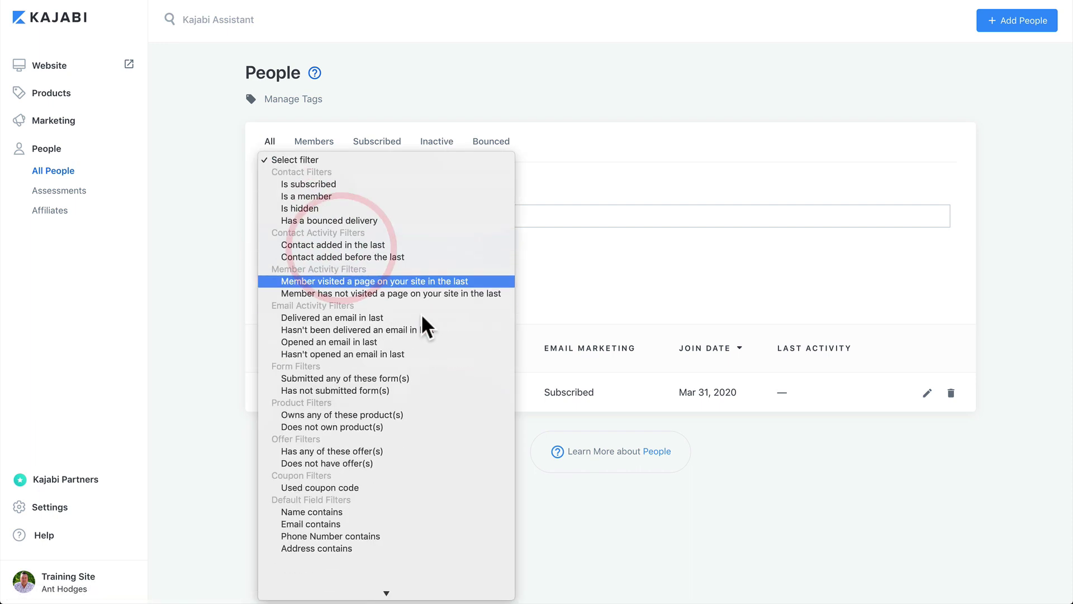
{"action": "scroll", "coordinate": [421, 314], "scroll_direction": "down", "scroll_amount": 2}
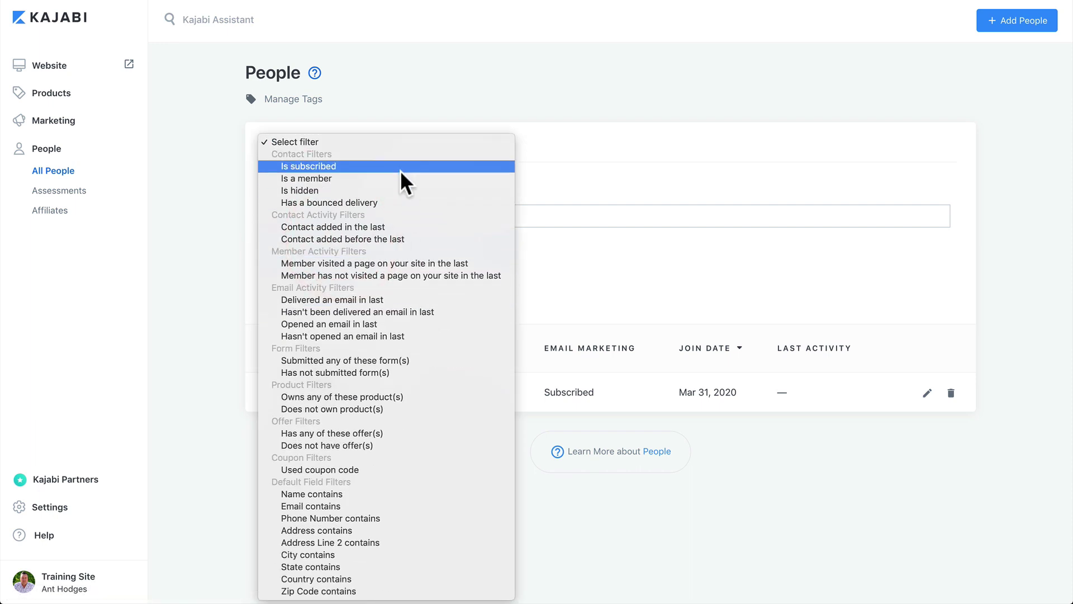
{"action": "left_click", "coordinate": [425, 226]}
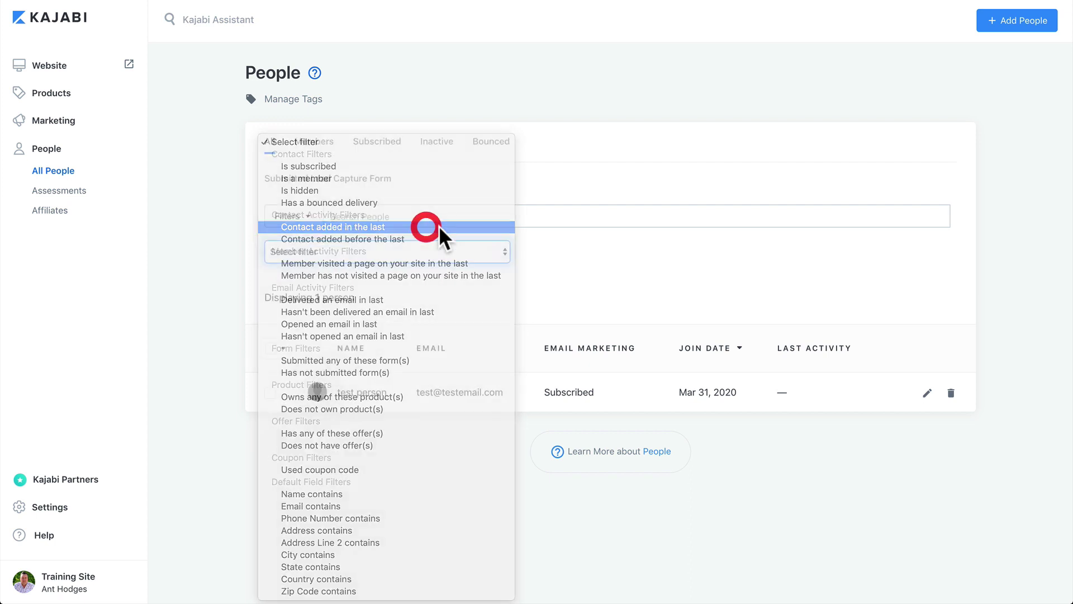
{"action": "left_click", "coordinate": [538, 251]}
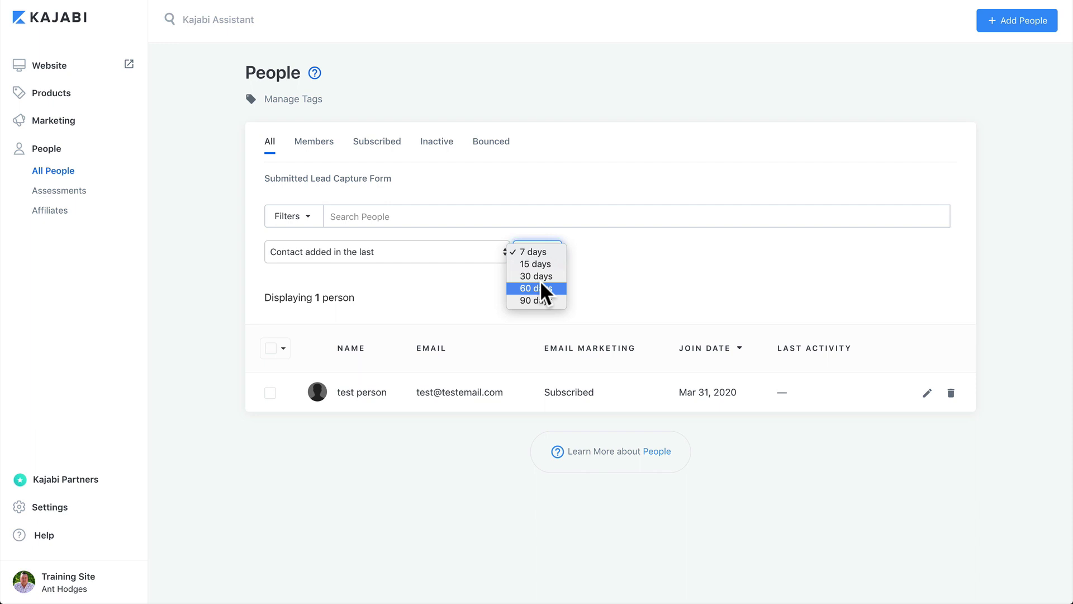
{"action": "left_click", "coordinate": [546, 253]}
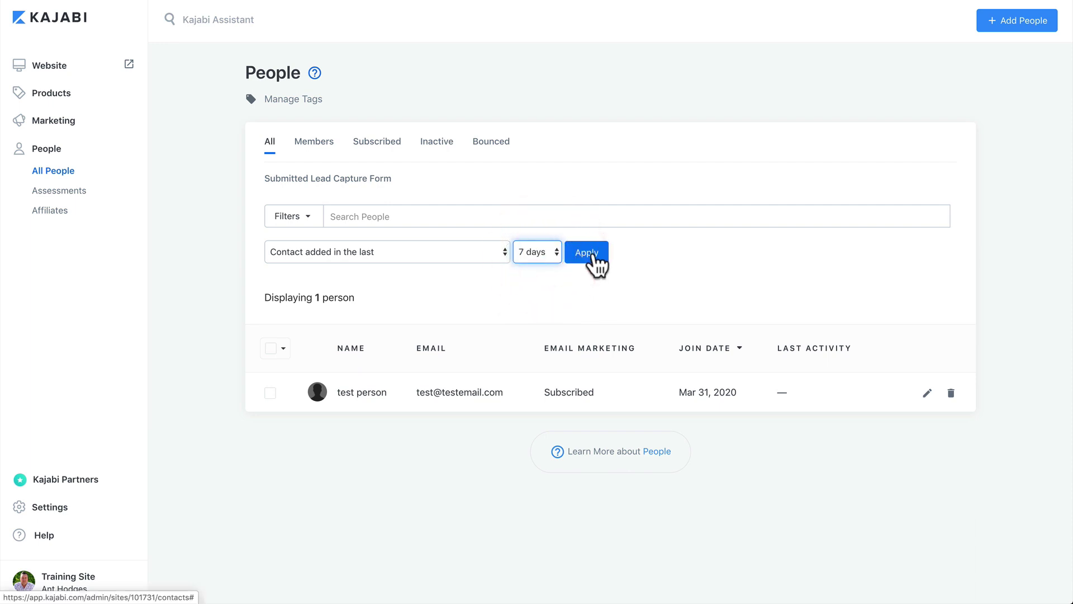
Apply the 7-day filter, then add and apply a Default Form submission filter
{"action": "left_click", "coordinate": [592, 255]}
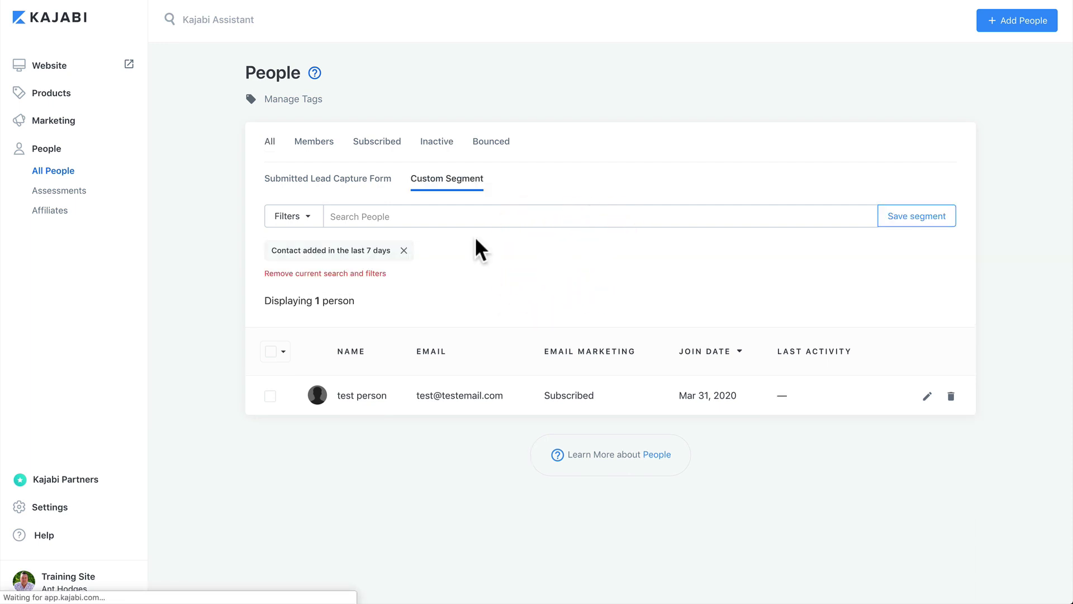
{"action": "left_click", "coordinate": [297, 218]}
{"action": "left_click", "coordinate": [300, 250]}
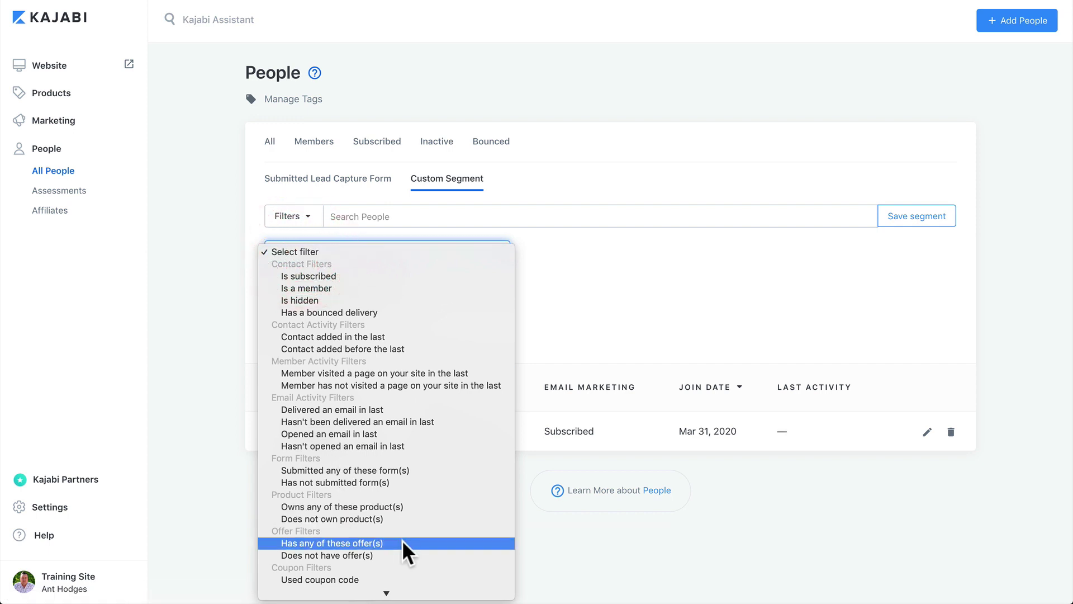
{"action": "scroll", "coordinate": [401, 539], "scroll_direction": "down", "scroll_amount": 5}
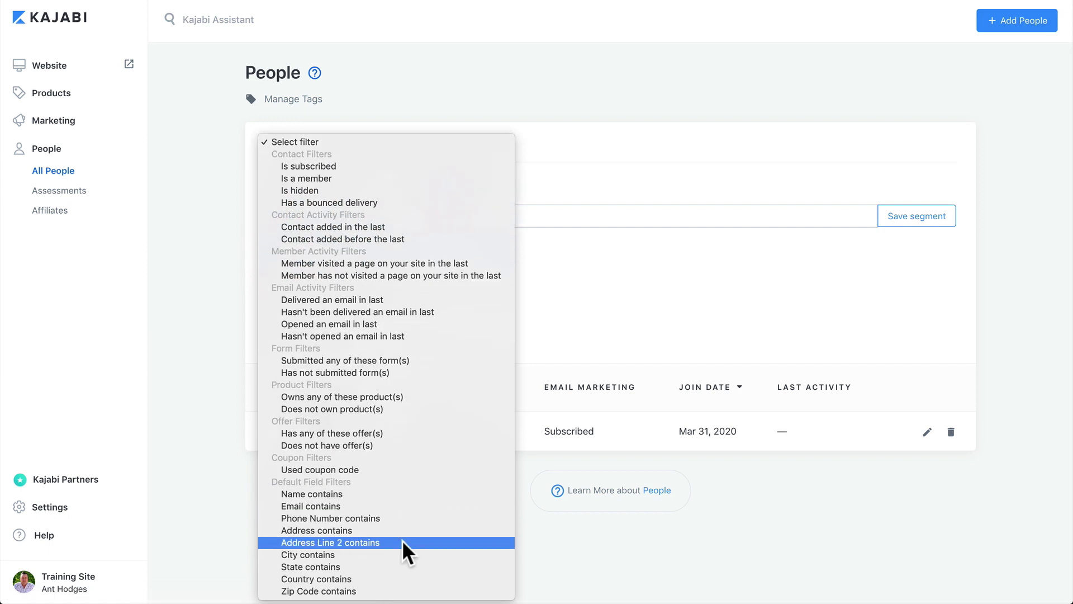
{"action": "left_click", "coordinate": [391, 361]}
{"action": "left_click", "coordinate": [538, 246]}
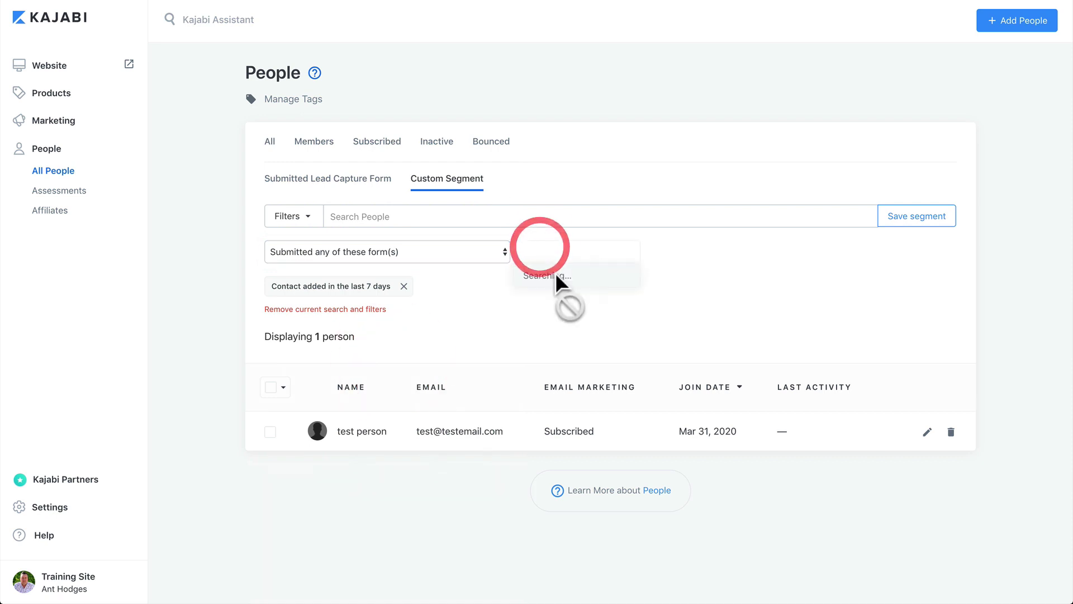
{"action": "left_click", "coordinate": [553, 275]}
{"action": "left_click", "coordinate": [676, 255]}
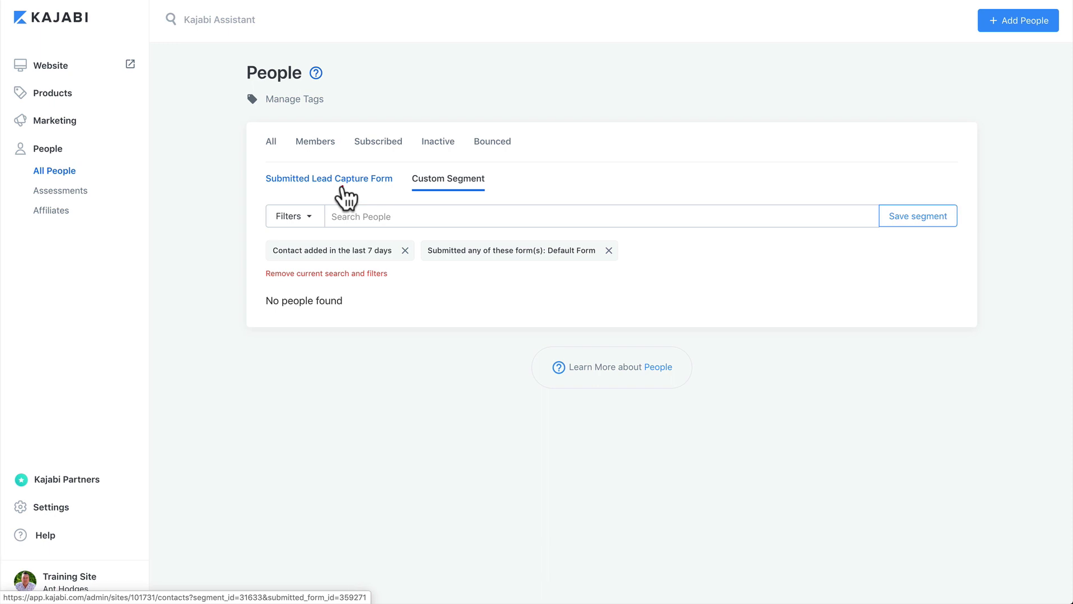
Open the saved 'Submitted Lead Capture Form' segment, filtered on the Default Form
{"action": "left_click", "coordinate": [342, 190]}
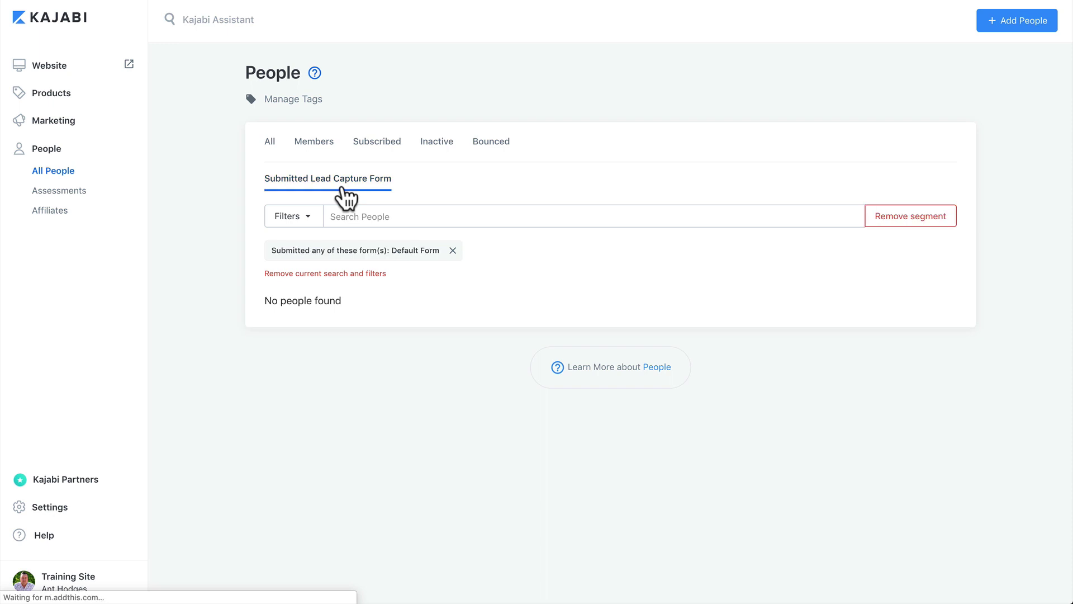